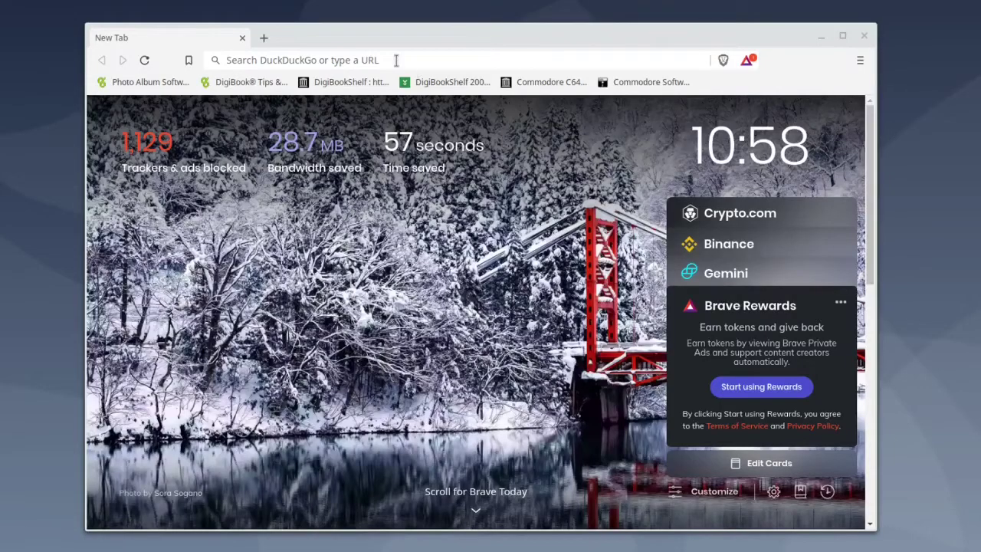
Paste and load xubuntu.org/download/ in Brave, then scroll down to the Mirror downloads list.
click(367, 60)
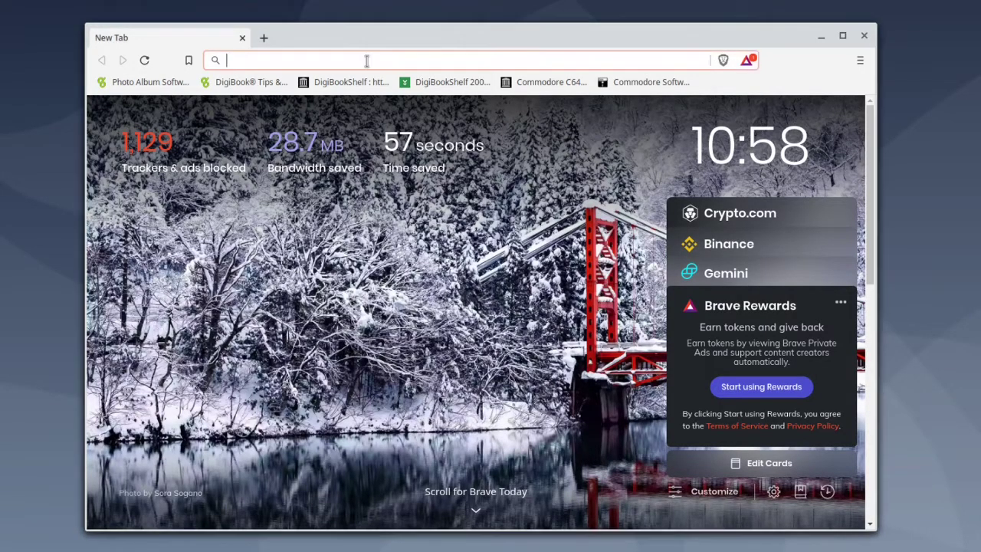
right_click(366, 61)
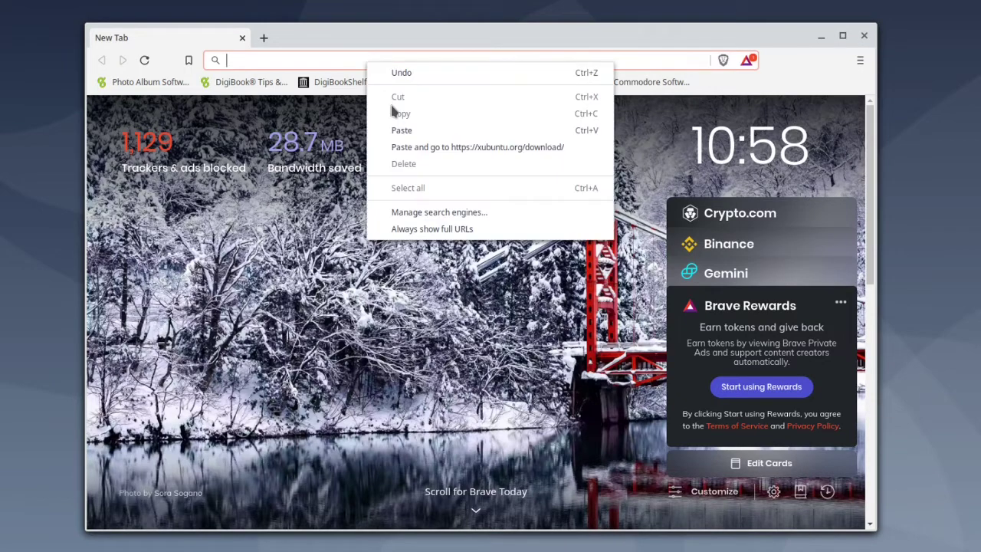
click(397, 146)
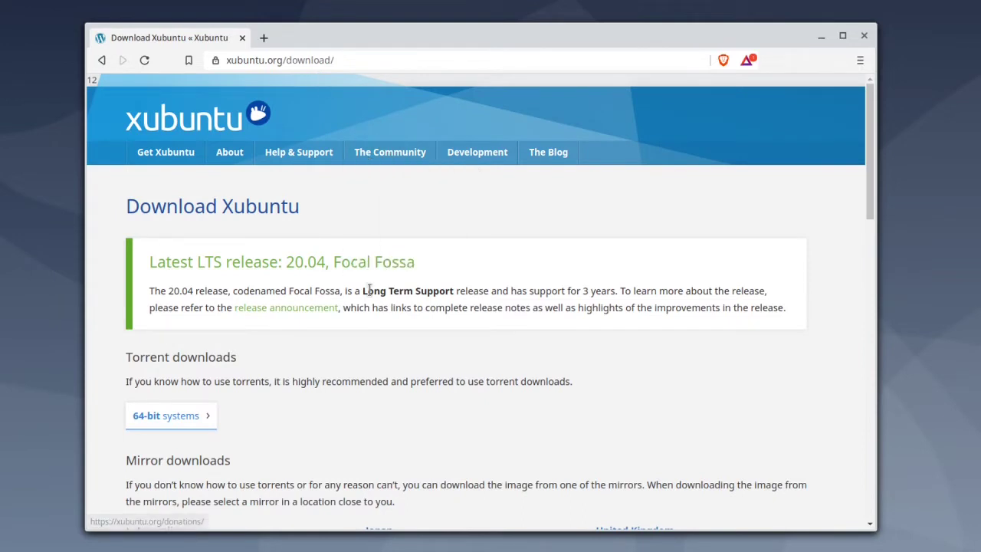
scroll(368, 292, down, 3)
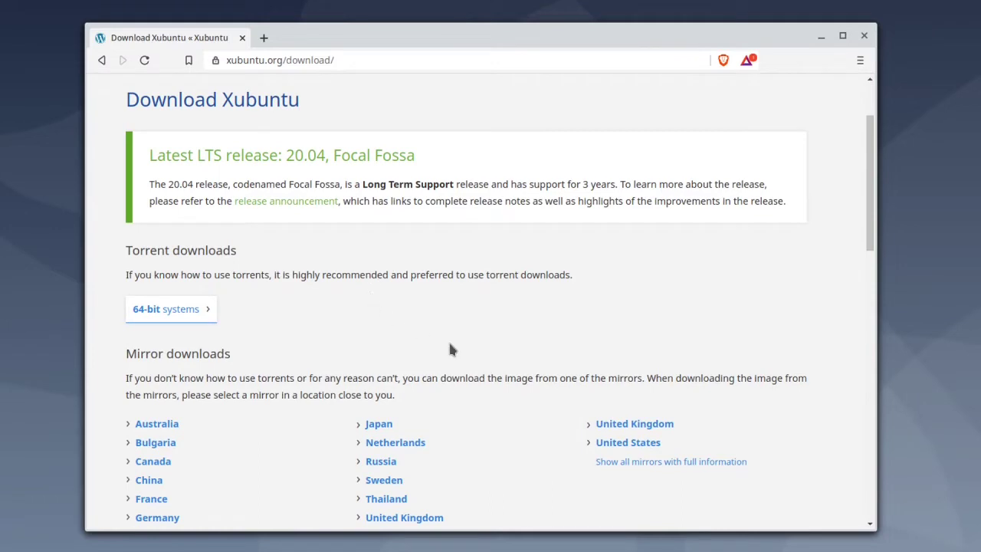
Pick the United States mirror and save xubuntu-20.04.4-desktop-amd64.iso into the xubuntu folder.
click(620, 445)
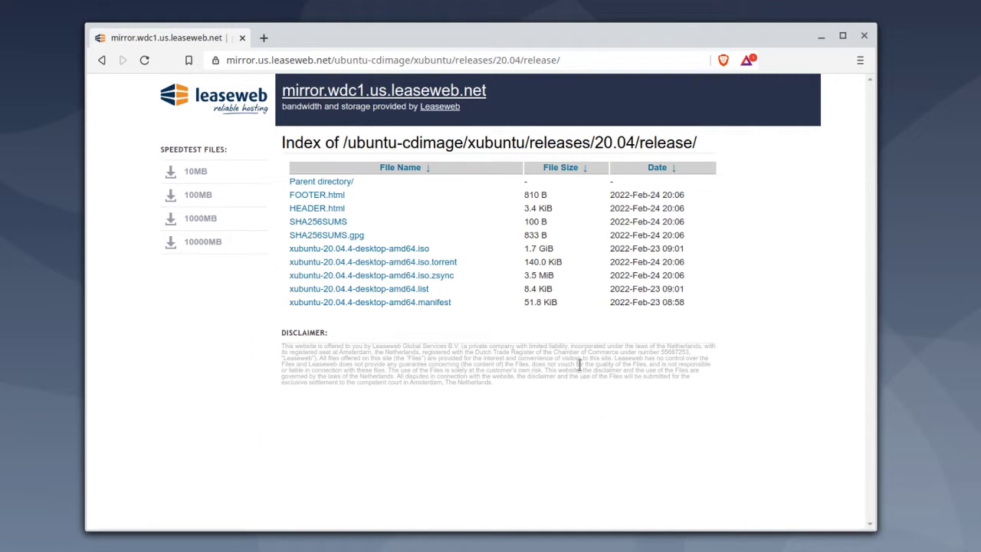
click(422, 250)
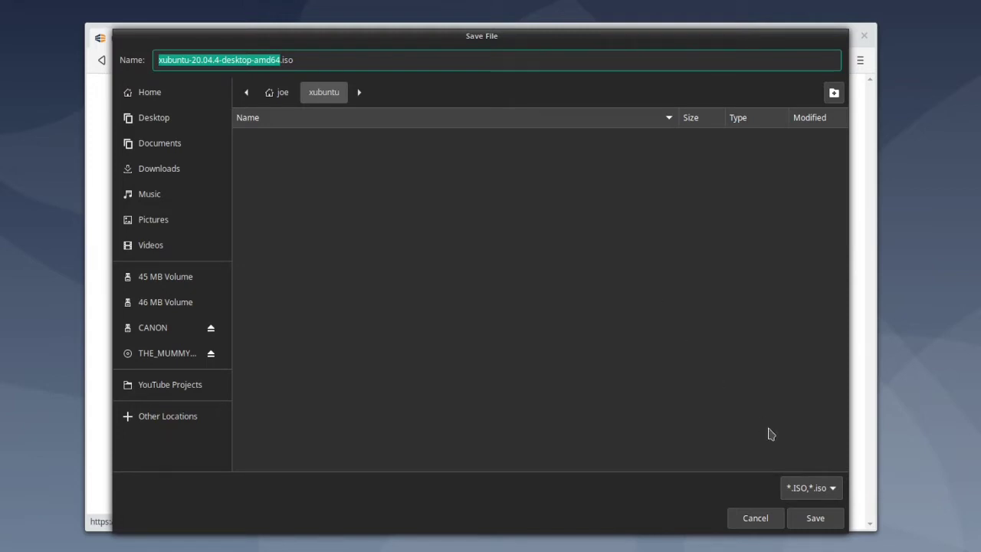
click(816, 518)
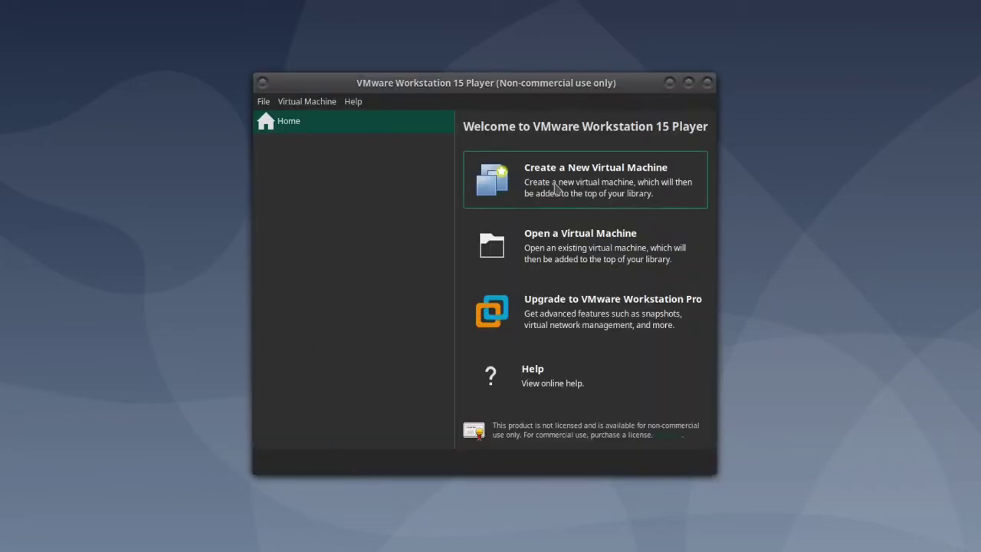
Start a new virtual machine using the xubuntu-20.04.4-desktop-amd64.iso installer image.
click(557, 189)
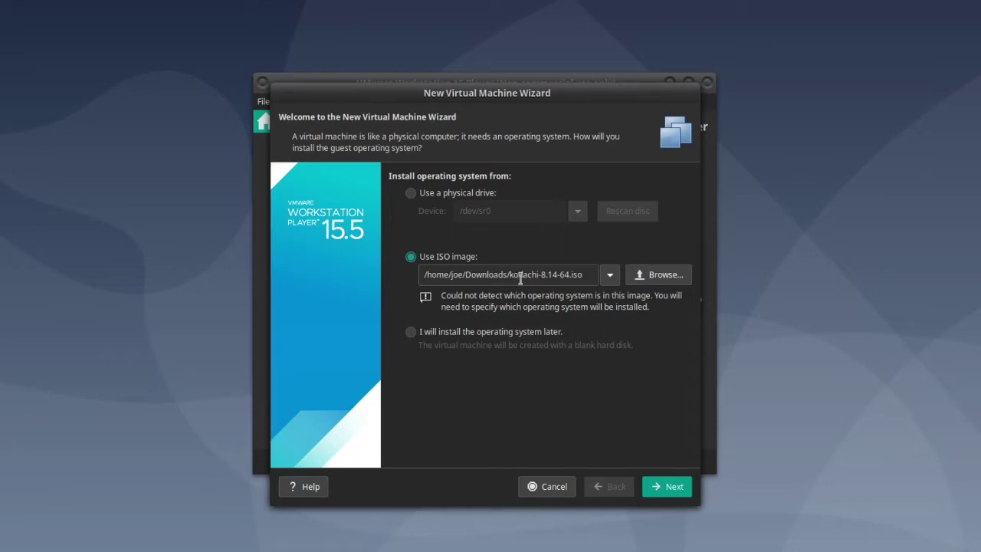
click(655, 282)
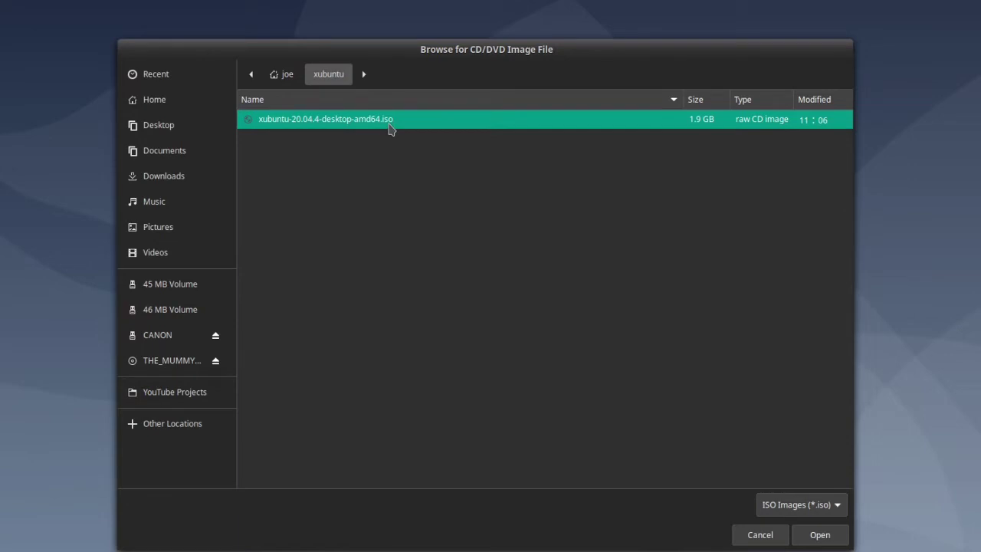
double_click(388, 128)
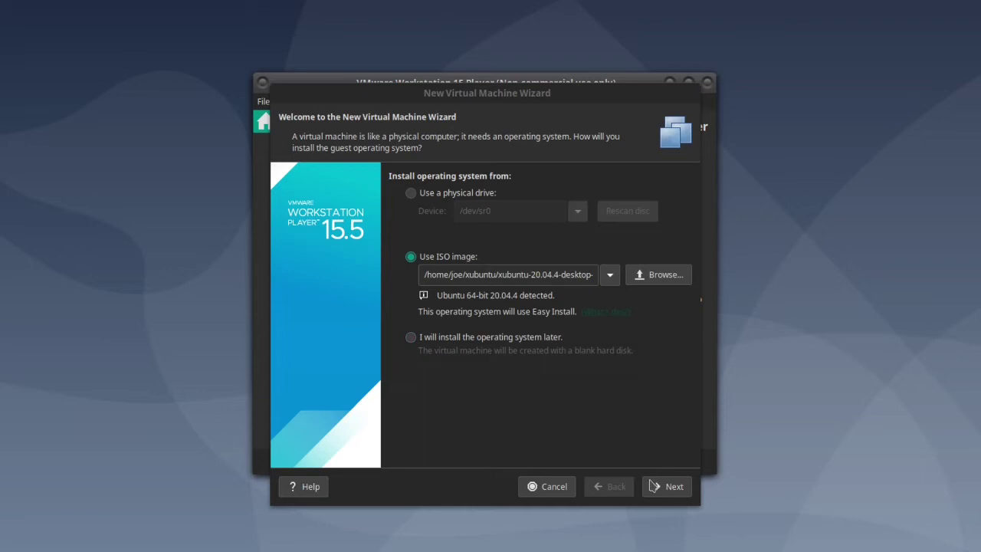
Enter the Linux account password and confirm it in the Easy Install step.
click(654, 489)
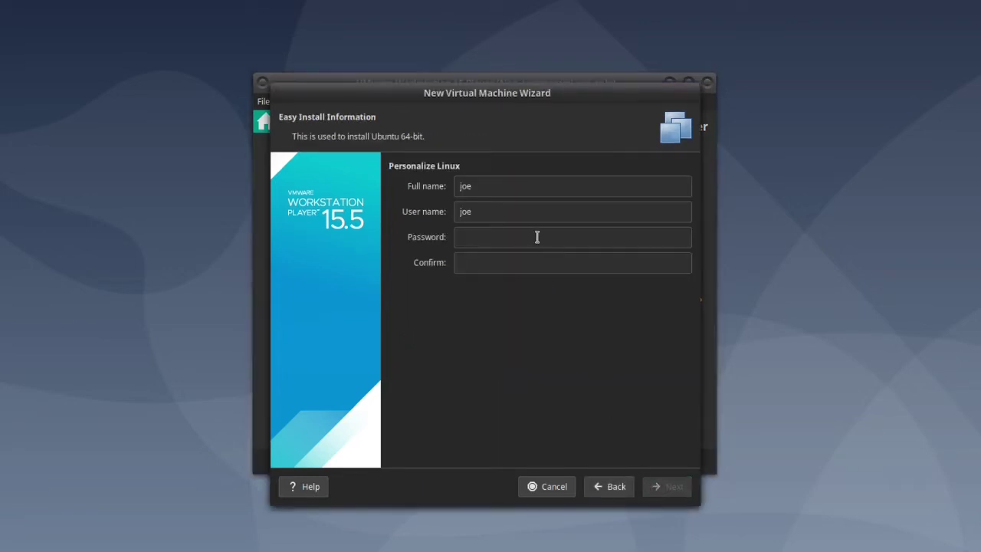
click(537, 237)
text(password)
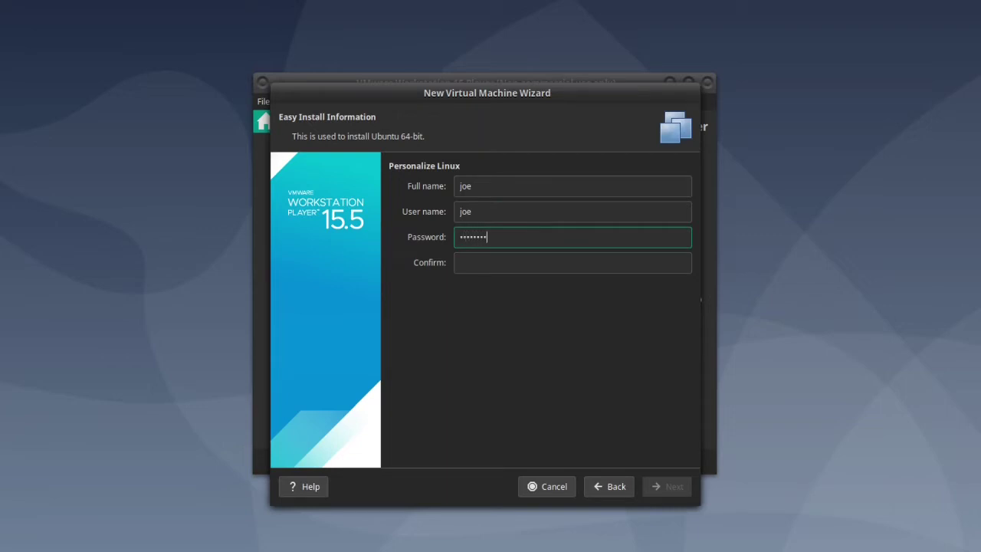
key(Tab)
text(password)
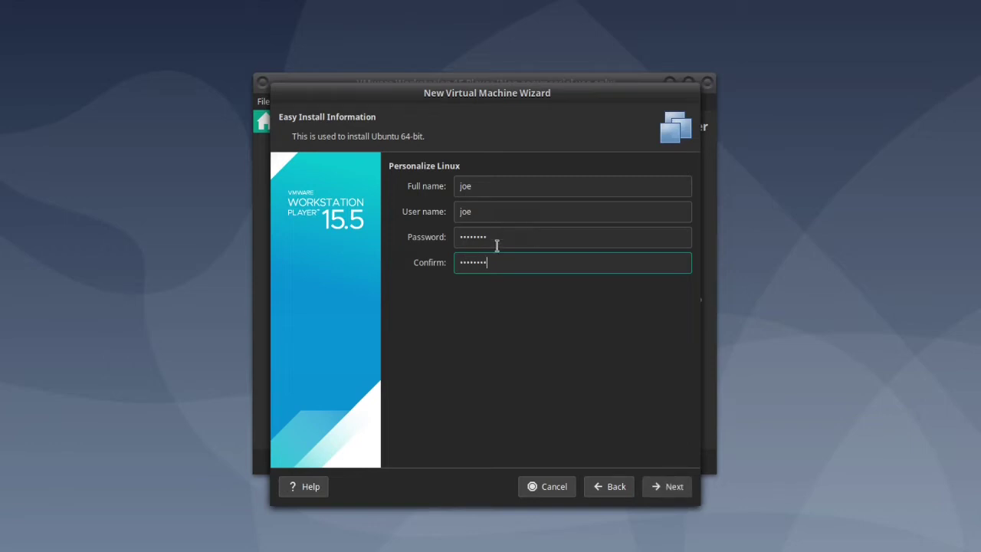
Rename the virtual machine to 'Xubuntu'.
click(657, 492)
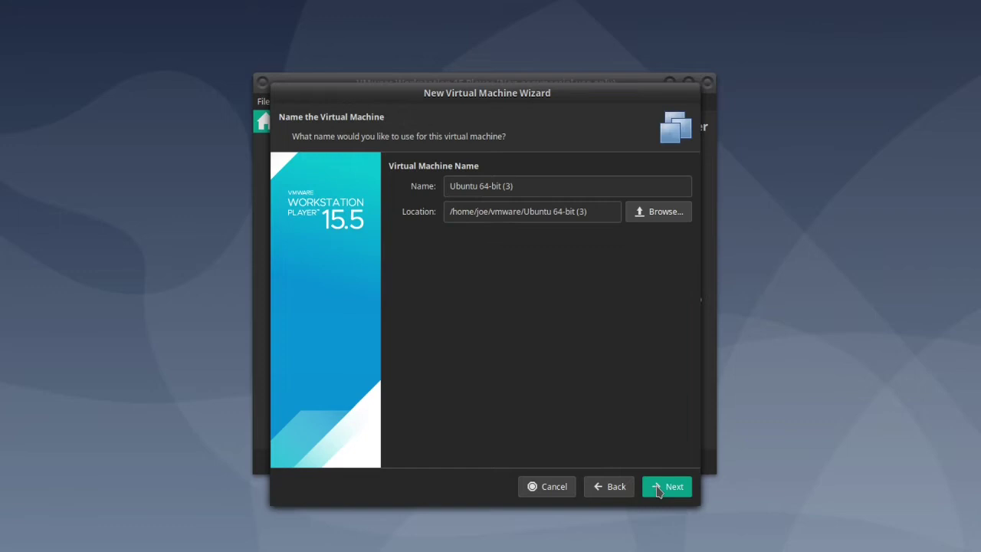
drag(521, 191, 406, 193)
text(Xub)
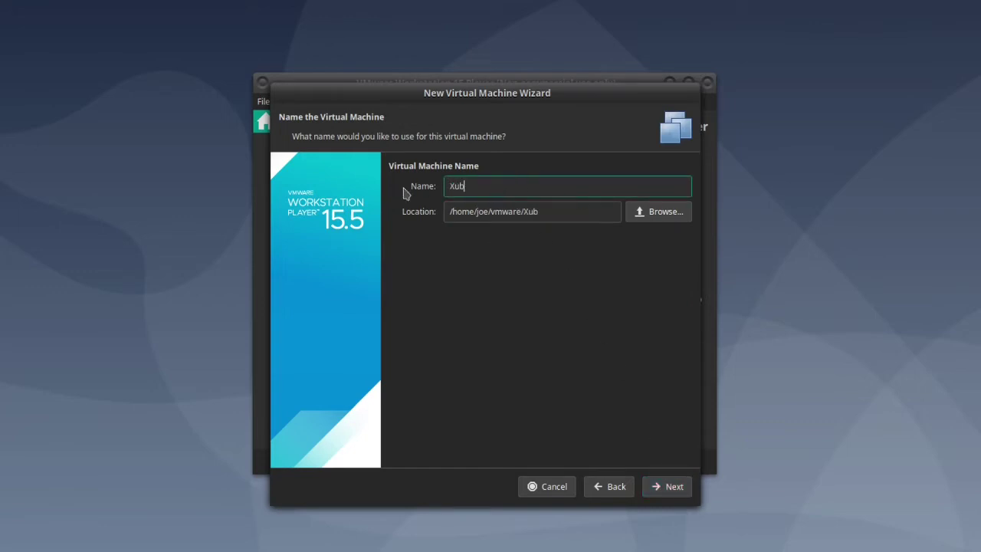
text(untu)
Set the maximum disk size to 40 GB.
click(673, 487)
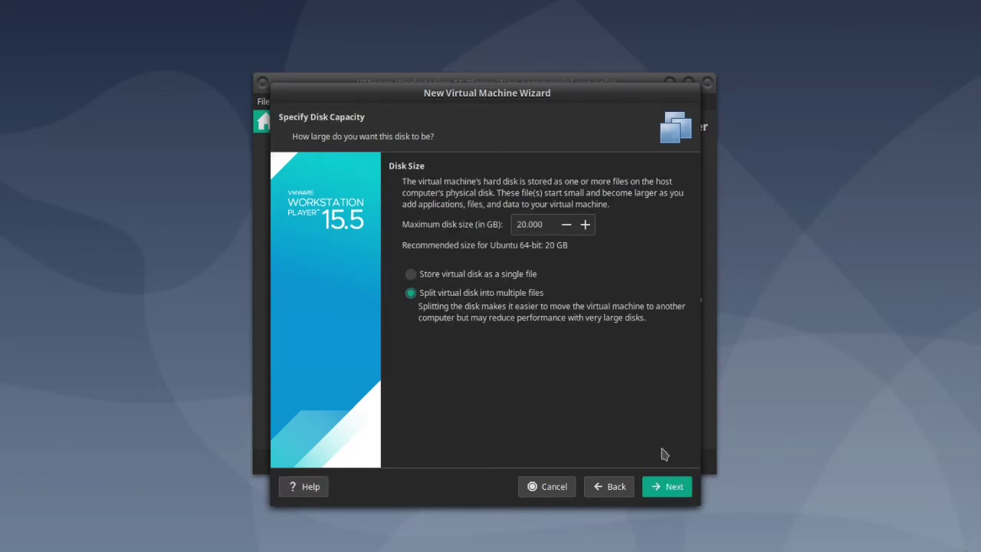
drag(520, 224, 487, 222)
text(4)
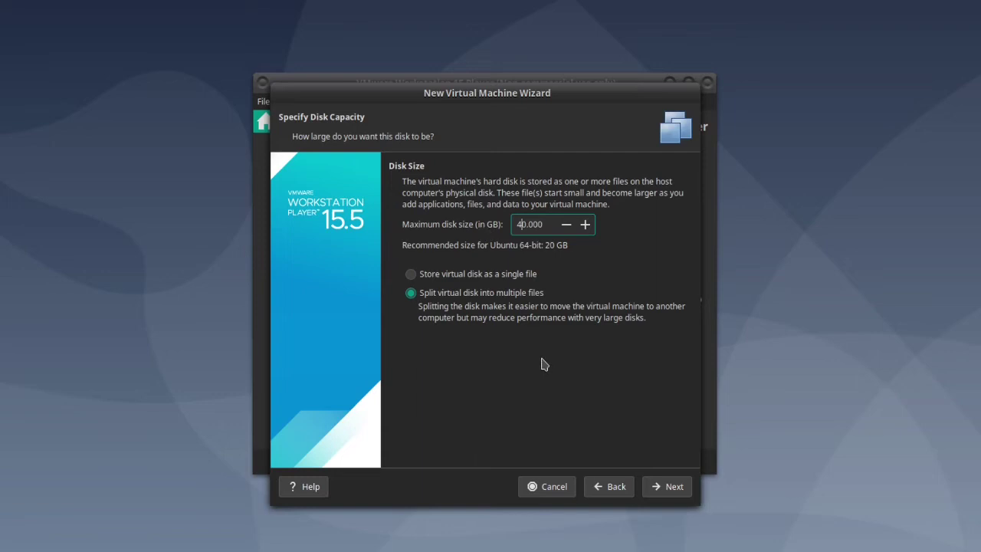
click(666, 496)
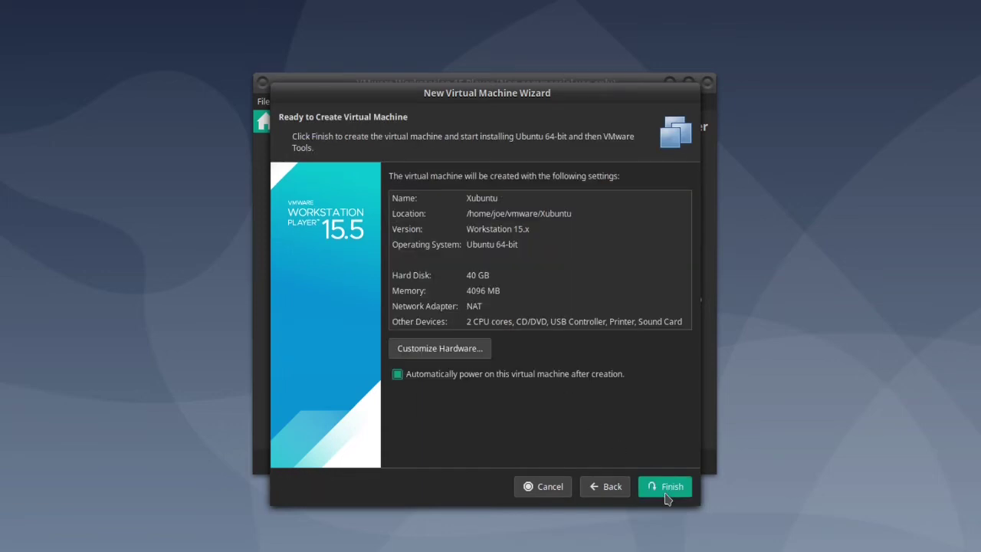
Change the network adapter connection to Bridged in the hardware settings.
click(479, 349)
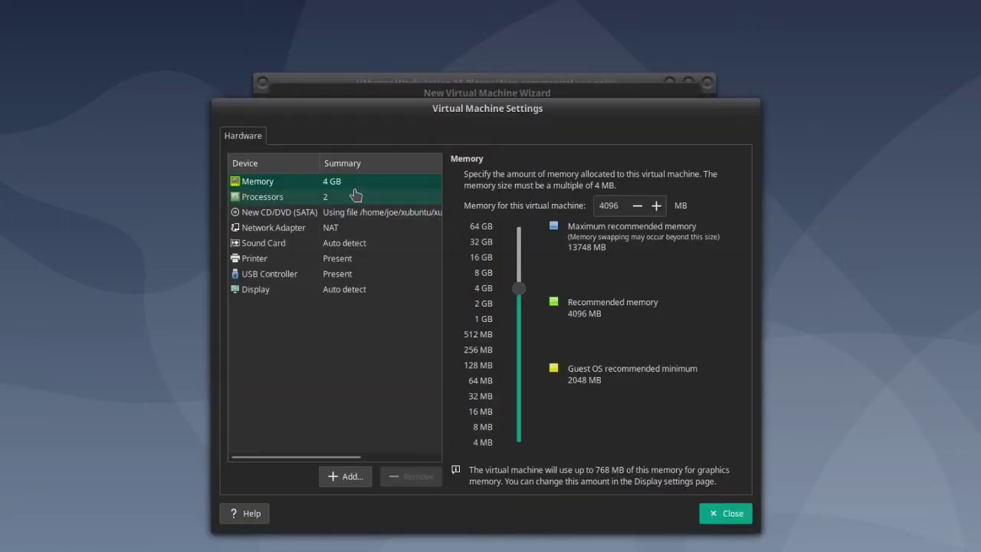
click(338, 230)
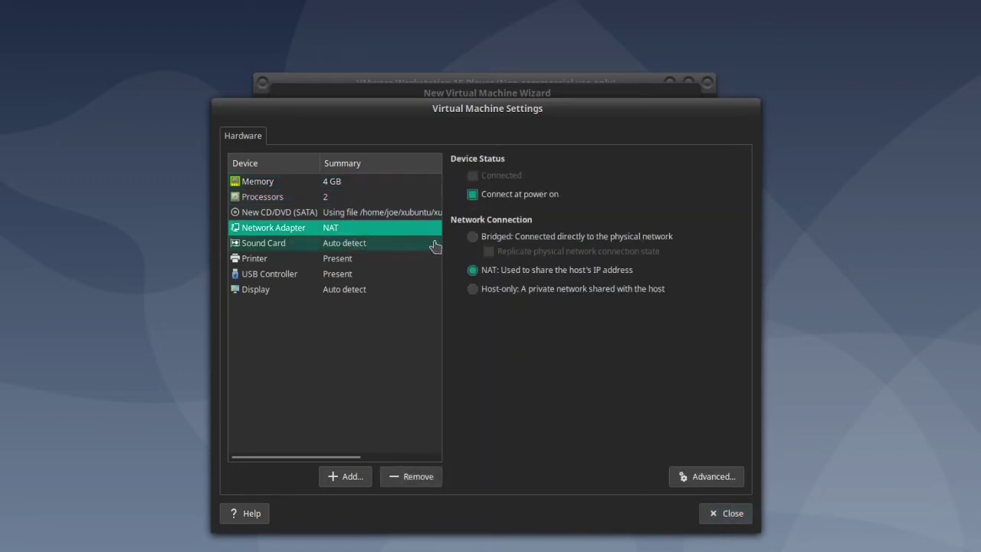
click(472, 238)
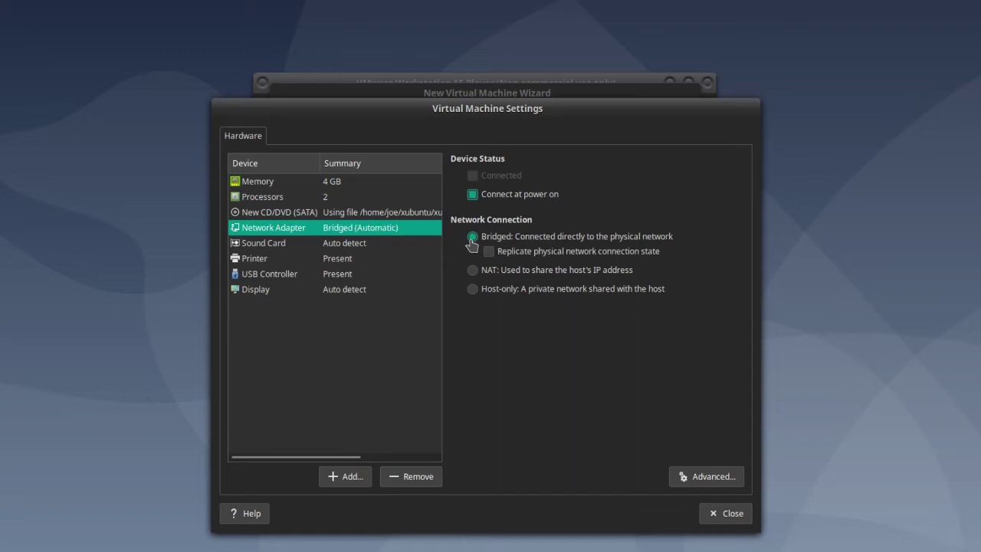
click(732, 514)
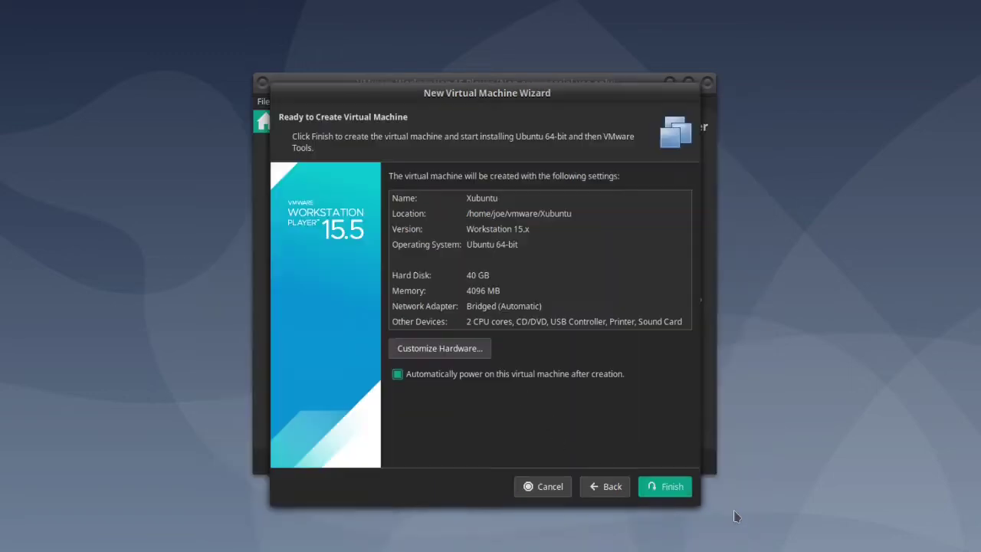
Finish the wizard, let Xubuntu install, and log in with the account password.
click(672, 487)
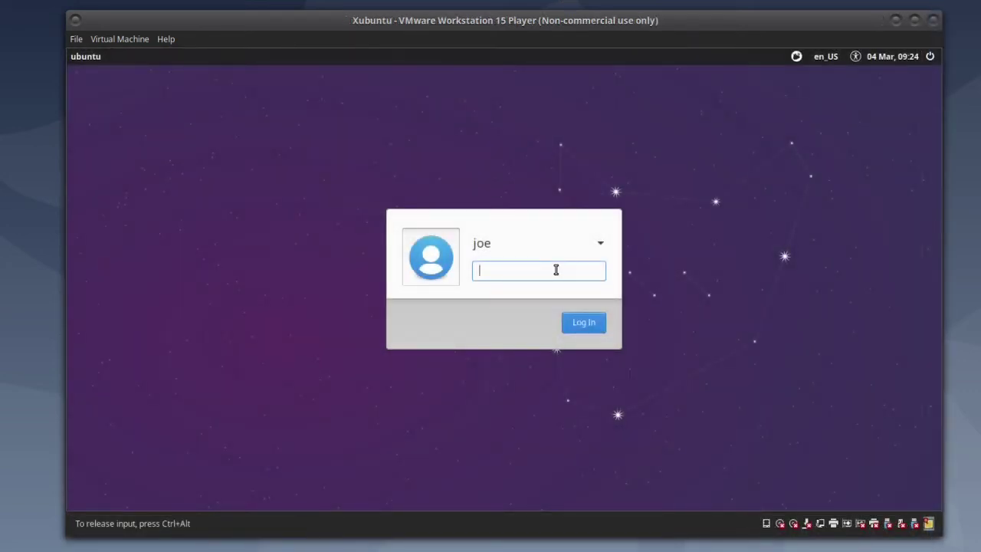
text(••••••••)
click(573, 330)
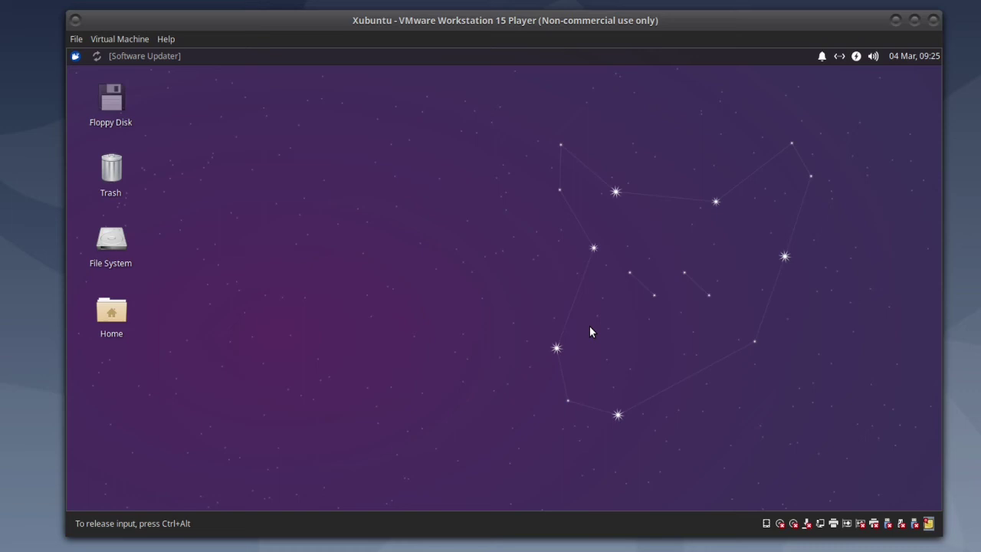
Install the Software Updater updates, authenticating with the password, then restart Xubuntu.
click(148, 62)
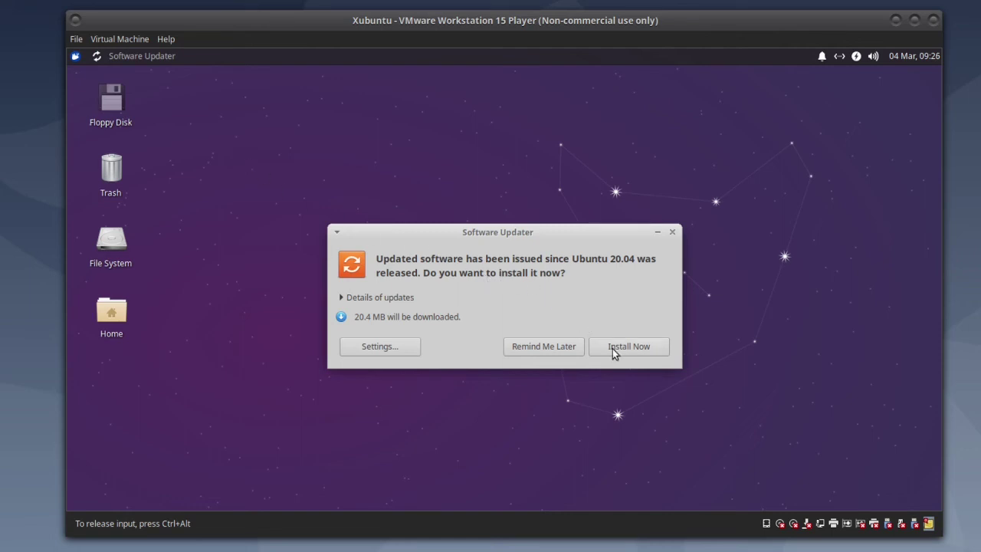
click(652, 354)
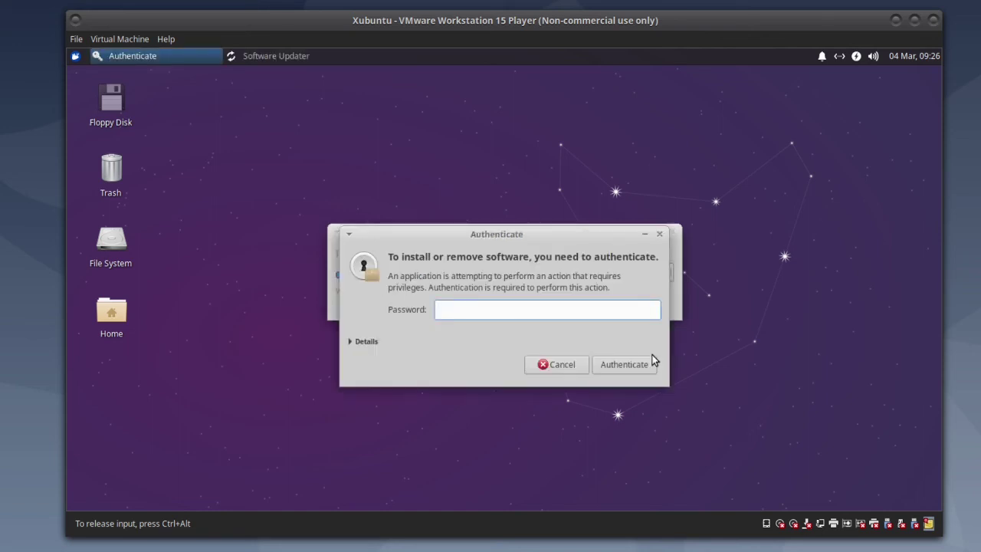
text(********)
click(654, 360)
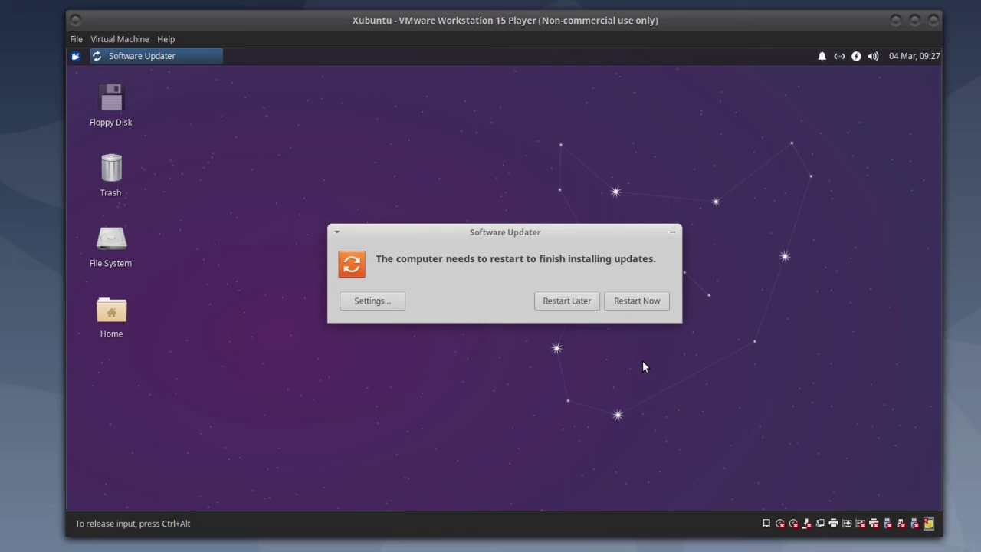
click(636, 300)
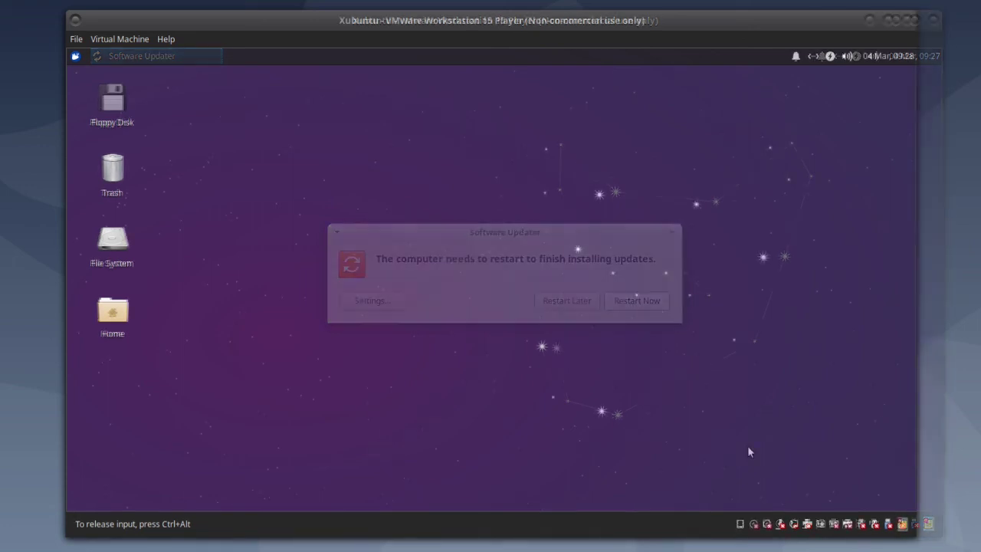